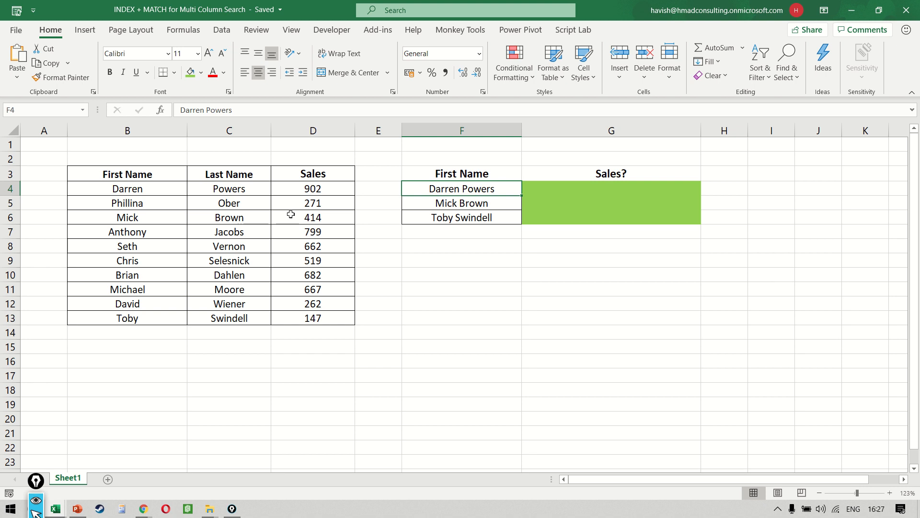
- Change the lookup table's header in cell F3 to "Name"
key("Up")
type("Name")
key("Return")
key("Up")
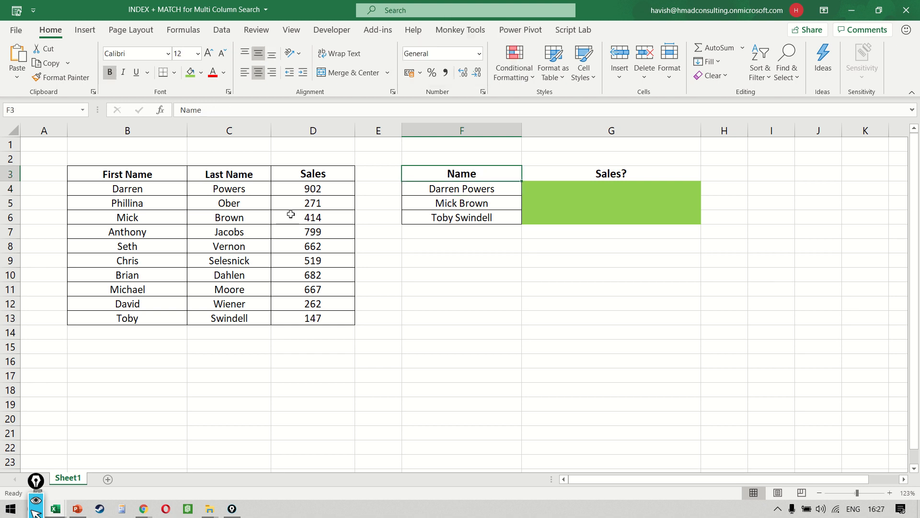
- Examine the full names in F4:F6 against the separate First Name and Last Name columns of the source table
key("Down")
key("ctrl+e")
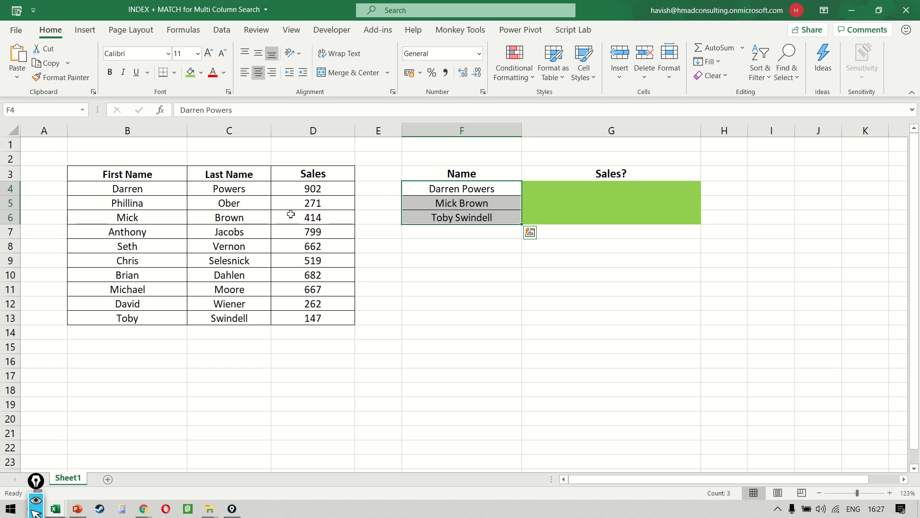
key("Left")
key("Left")
key("Left")
key("Left")
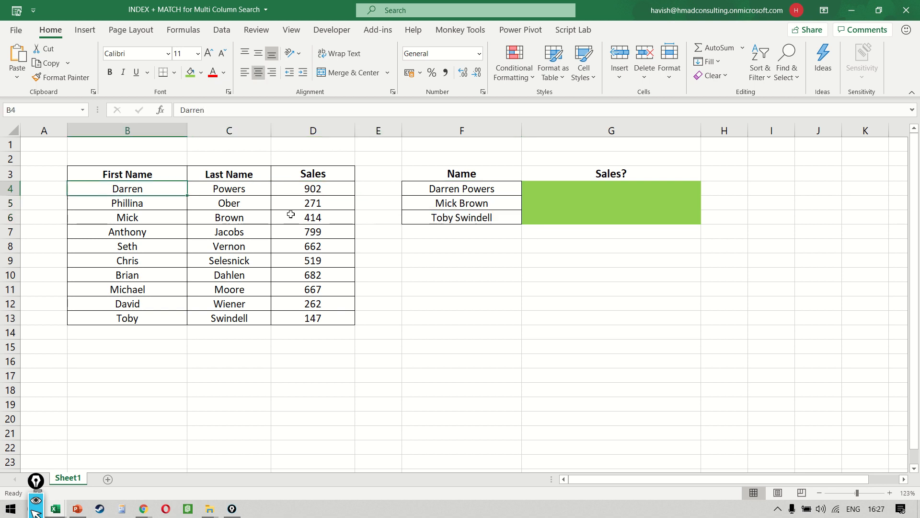
key("shift+Right")
key("ctrl+space")
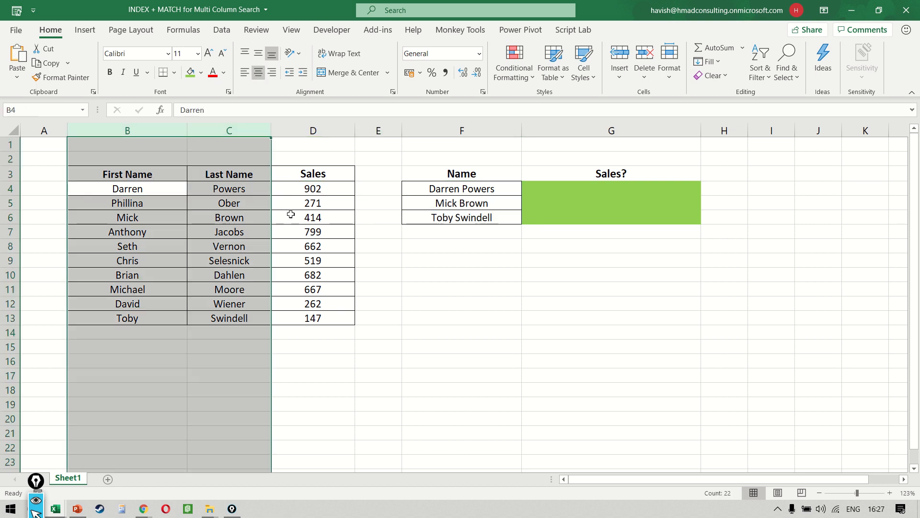
key("Right")
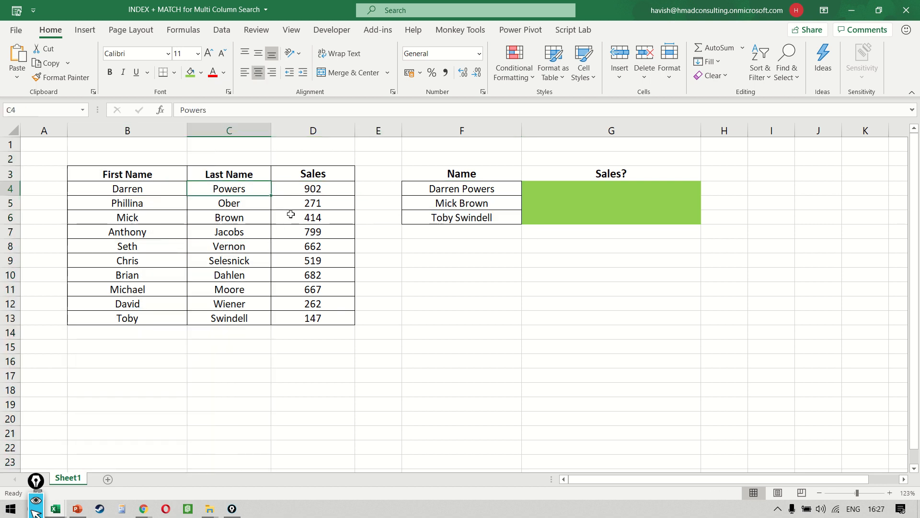
- Insert a blank column between the Last Name and Sales columns
key("Right")
key("ctrl+space")
key("ctrl+shift+plus")
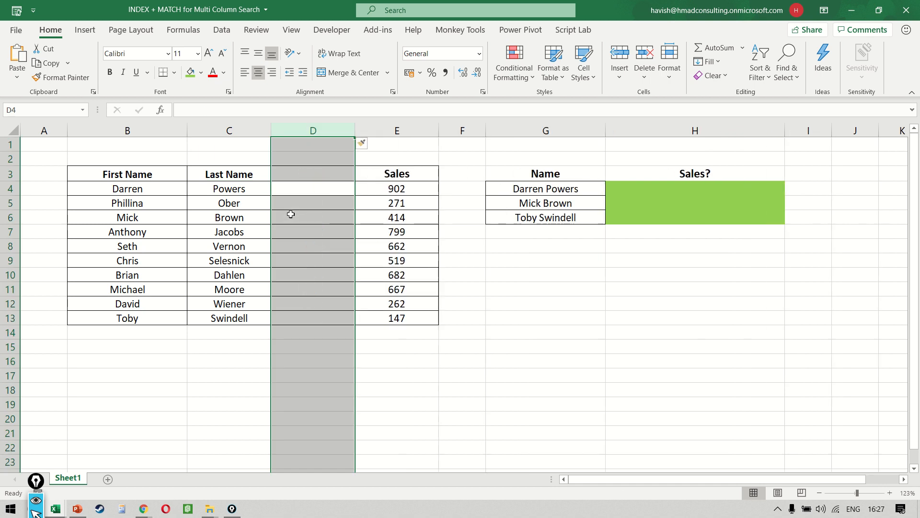
- Enter the first person's full name in D4 and Flash Fill the combined names for the whole table
key("shift+BackSpace")
type("Dattan")
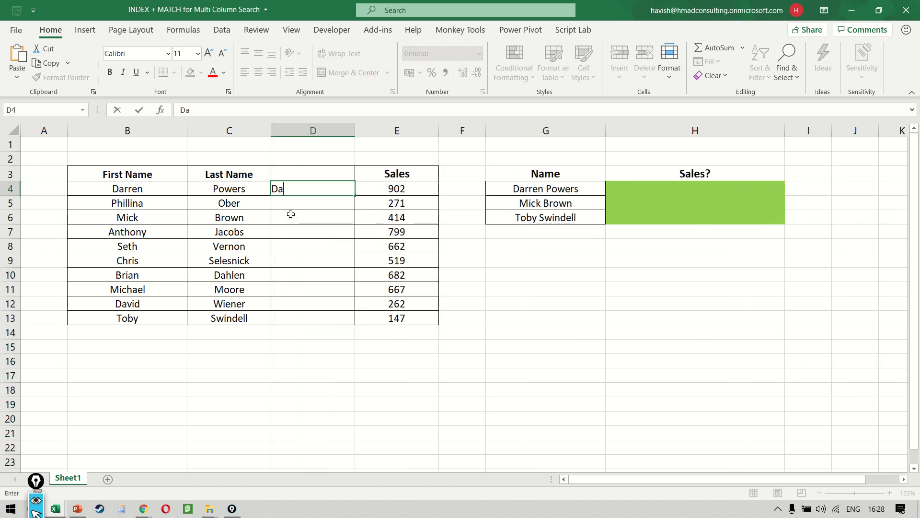
key("BackSpace")
key("BackSpace")
key("BackSpace")
key("BackSpace")
type("rren Powers")
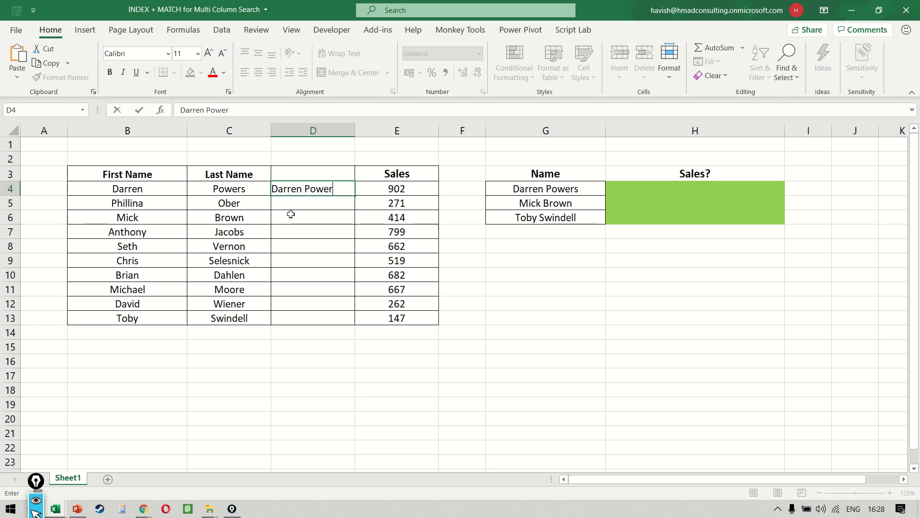
key("ctrl+Return")
key("ctrl+e")
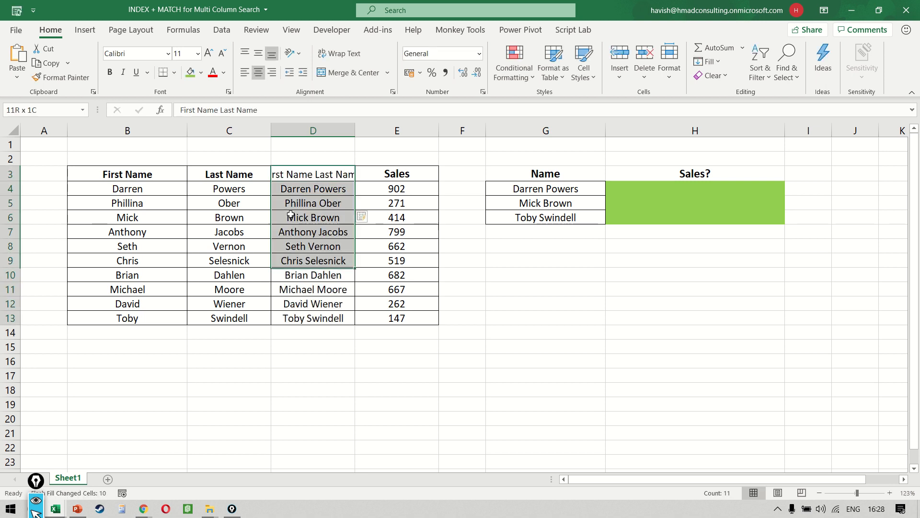
- Undo the Flash Fill, the full-name entry and the column insertion
key("ctrl+z")
key("ctrl+z")
key("ctrl+z")
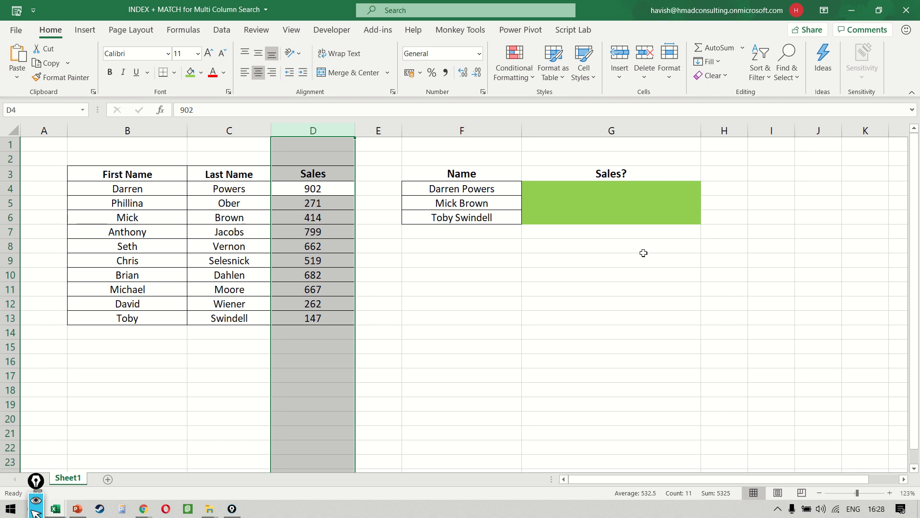
- Begin an INDEX formula in cell G4, with its array argument still empty
left_click(587, 204)
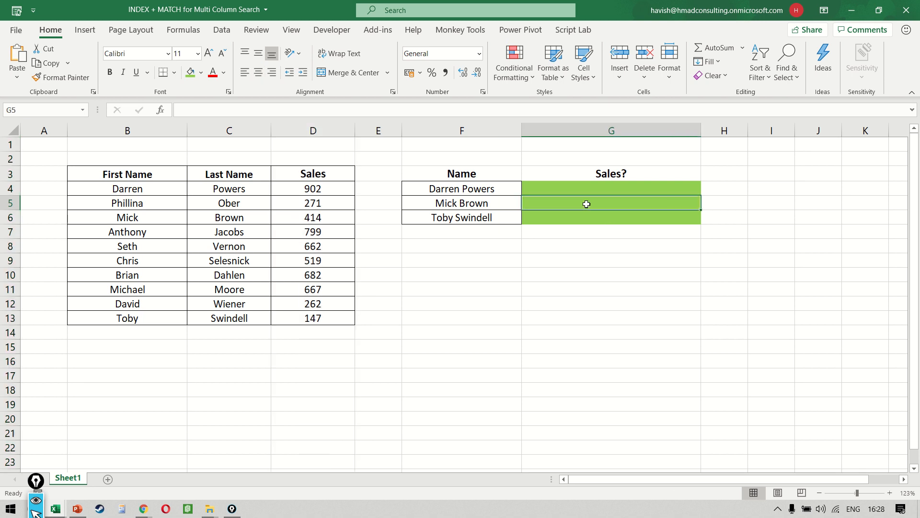
key("Up")
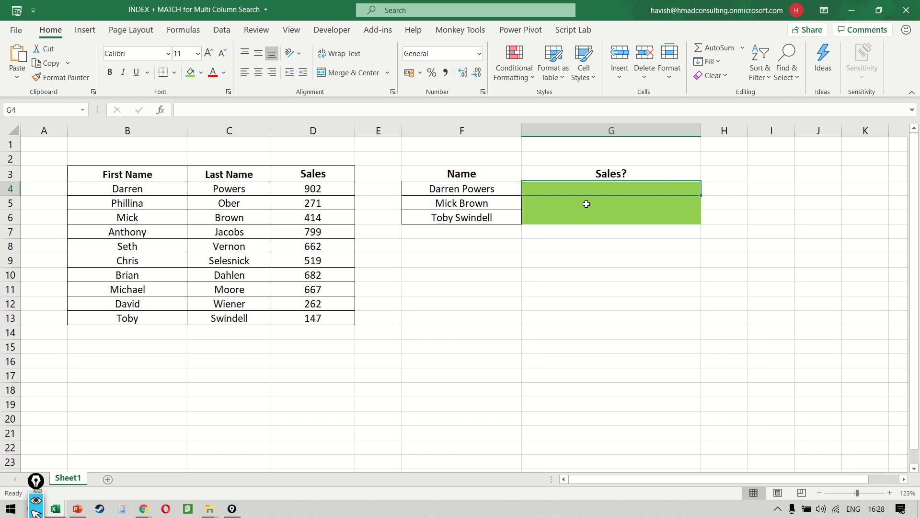
type("=index")
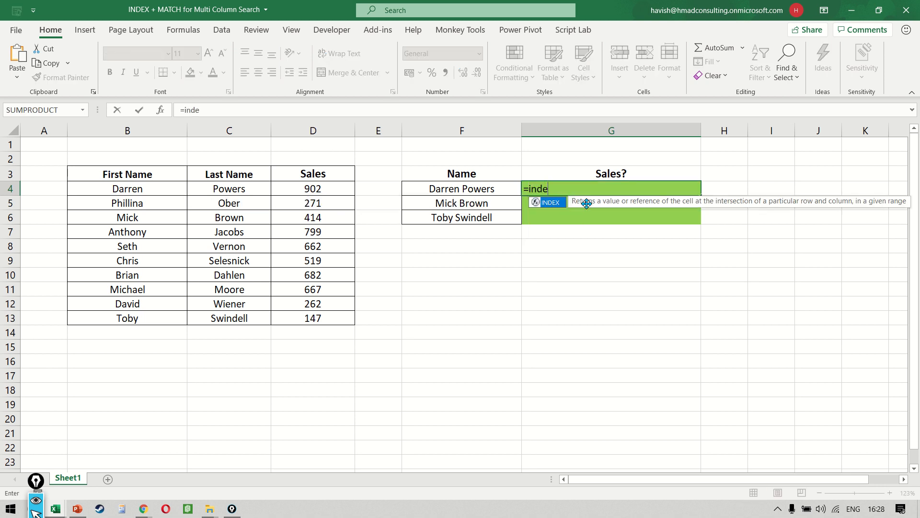
key("Tab")
key("Left")
key("Left")
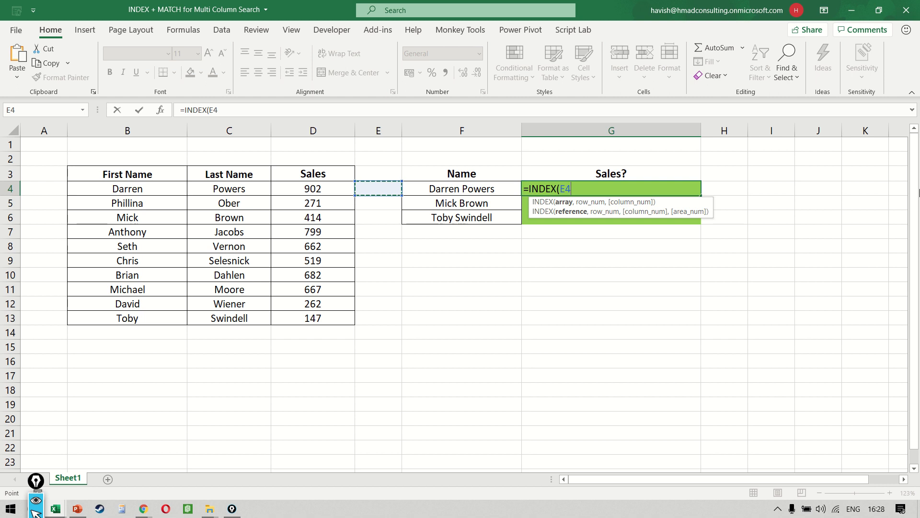
key("BackSpace")
key("BackSpace")
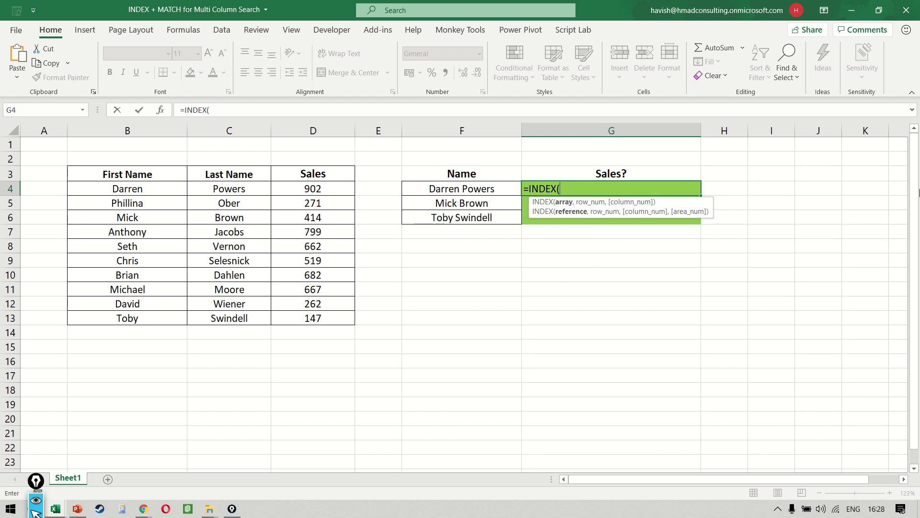
- Set the INDEX array to the absolute range $D$3:$D$13 and add two line breaks before the row argument
key("Left")
key("Left")
key("Left")
key("Left")
key("Left")
key("Up")
key("Right")
key("Right")
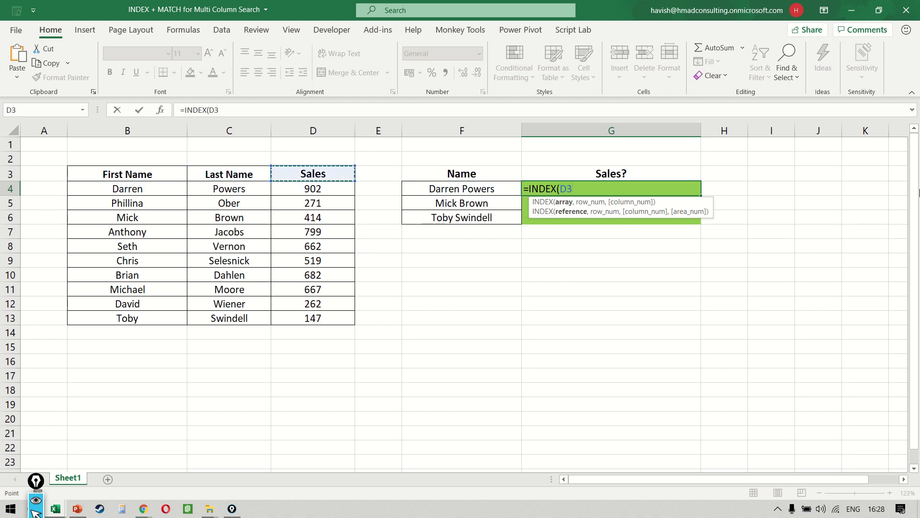
key("Left")
key("Left")
key("Right")
key("Right")
key("ctrl+shift+Down")
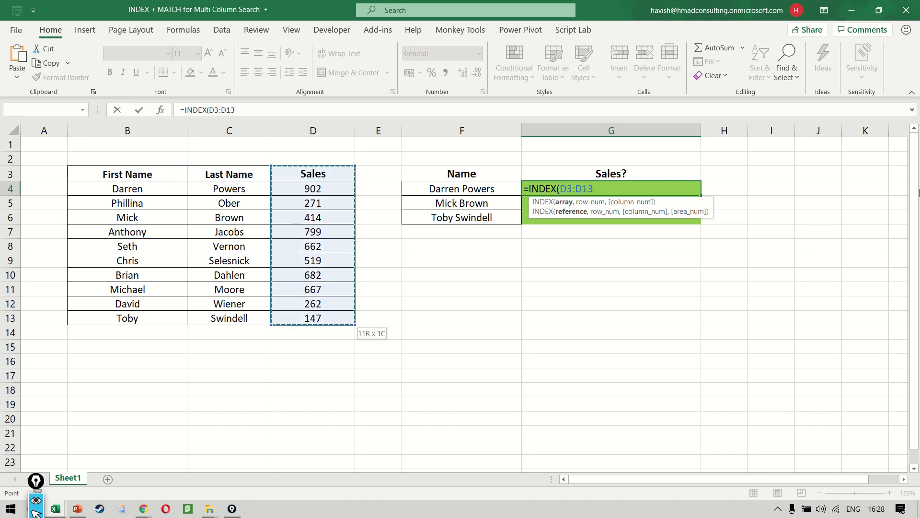
key("F4")
type(",")
key("alt+Return")
key("alt+Return")
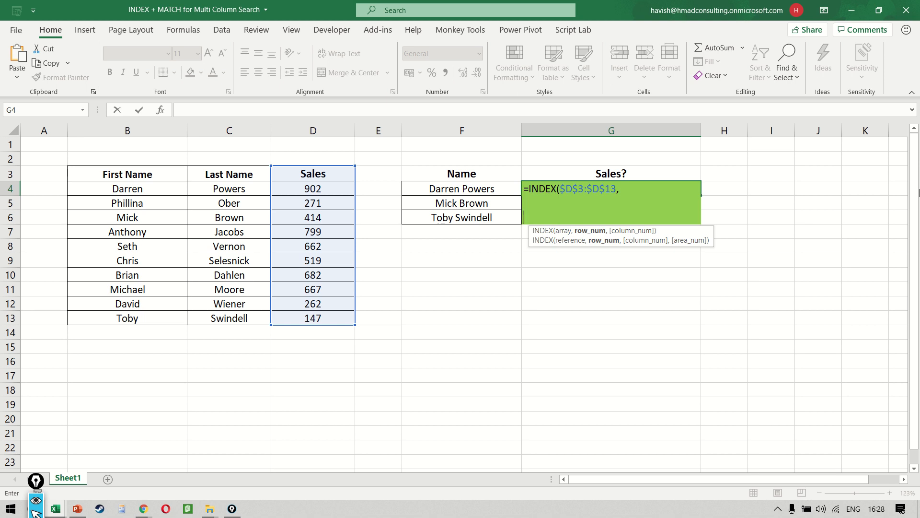
- Add a MATCH function as the INDEX row argument, with F4 as its lookup value
type("mat")
key("Tab")
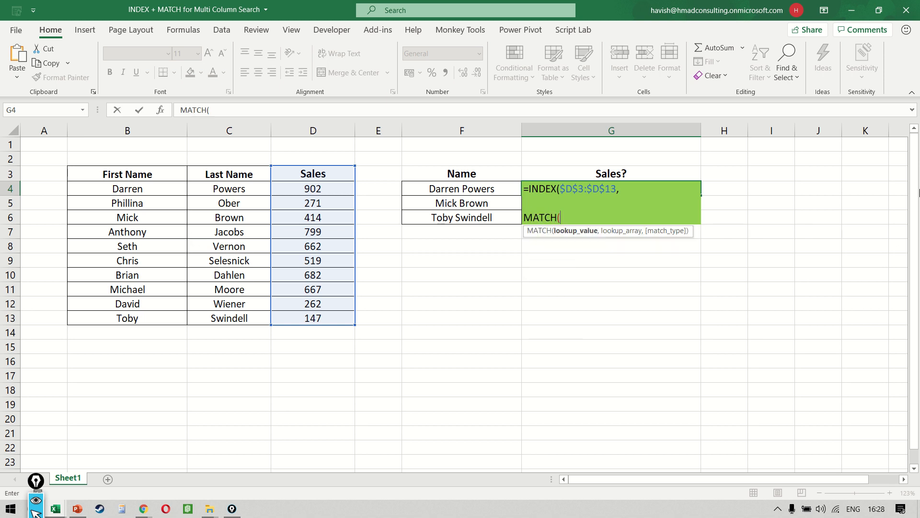
key("Left")
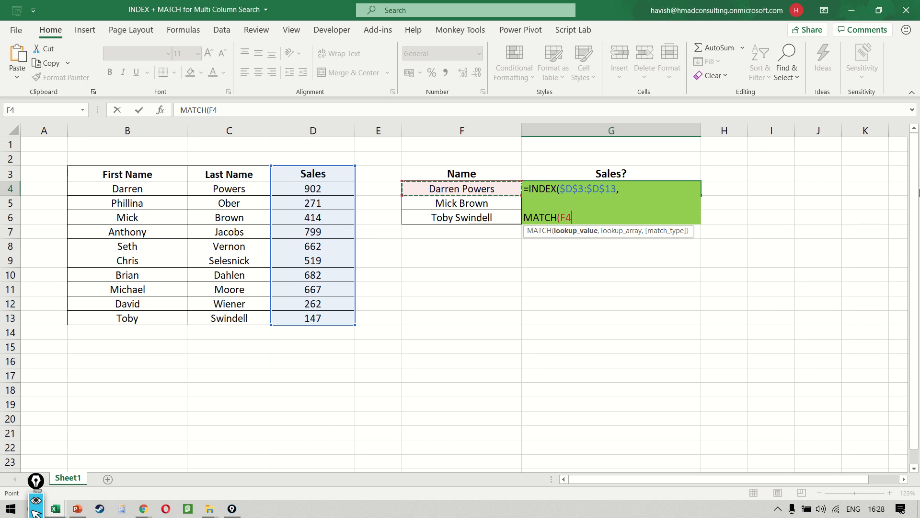
type(",")
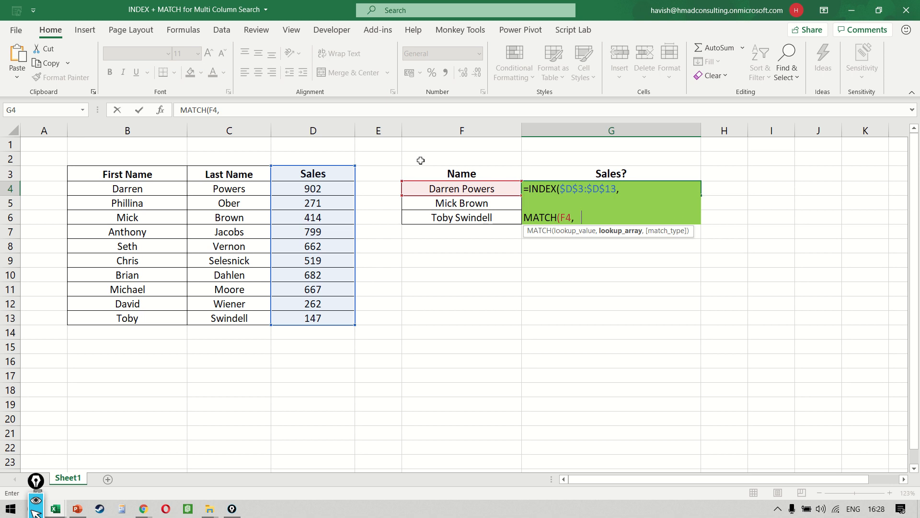
- Set the MATCH lookup array to $B$3:$B$13 & $C$3:$C$13 with absolute references and close the MATCH function
left_click(150, 175)
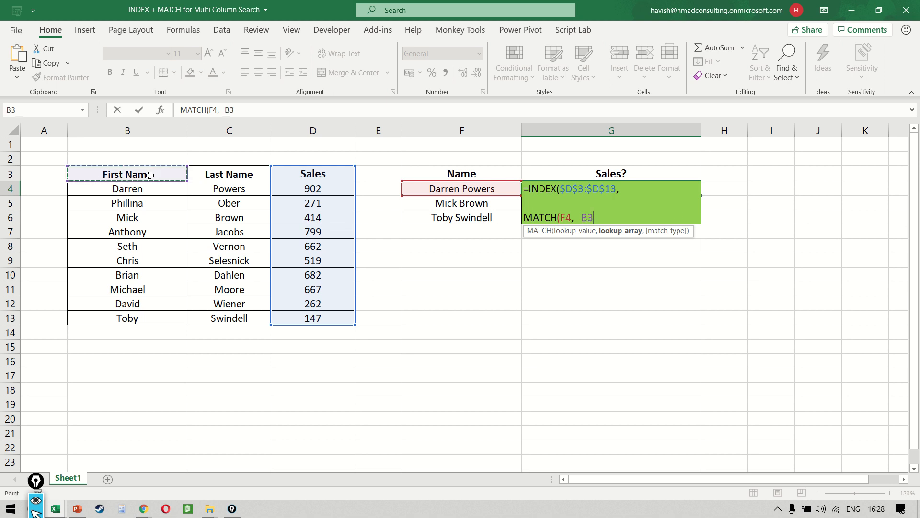
key("ctrl+shift+Down")
key("F4")
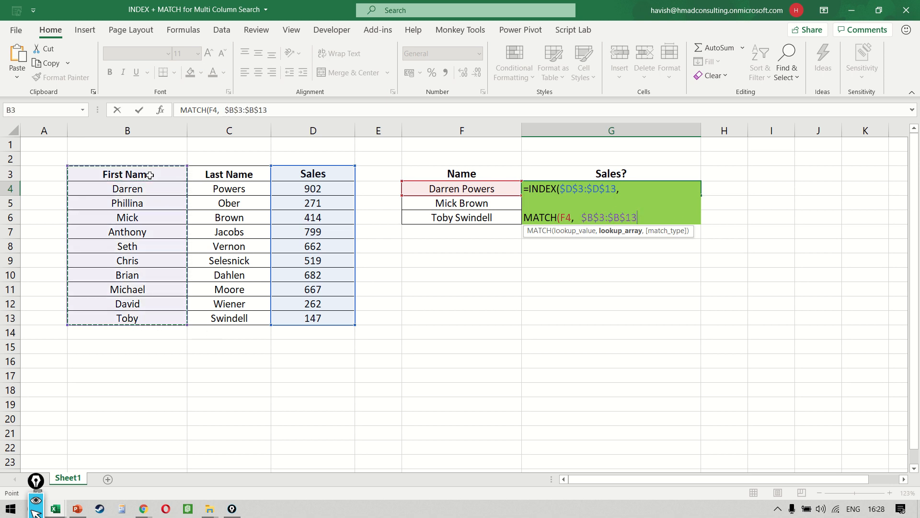
type("&")
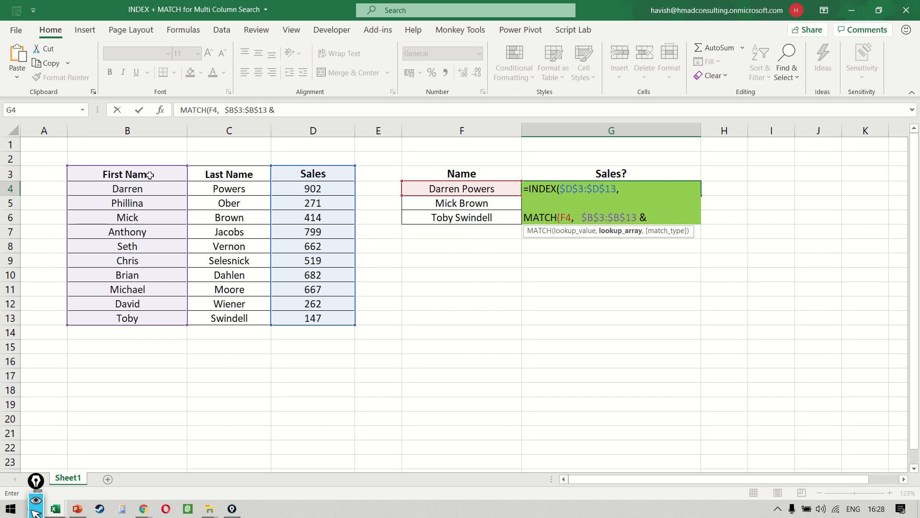
left_click(235, 174)
key("ctrl+shift+Down")
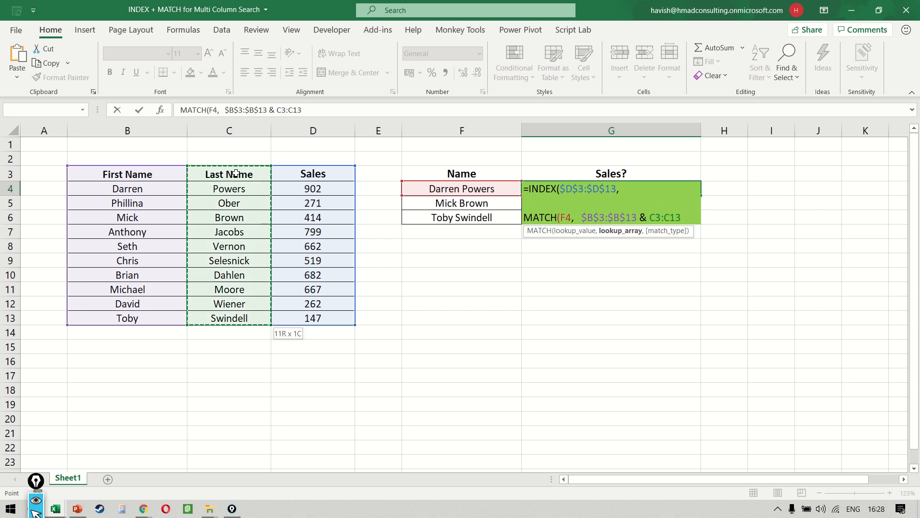
key("F4")
type(")")
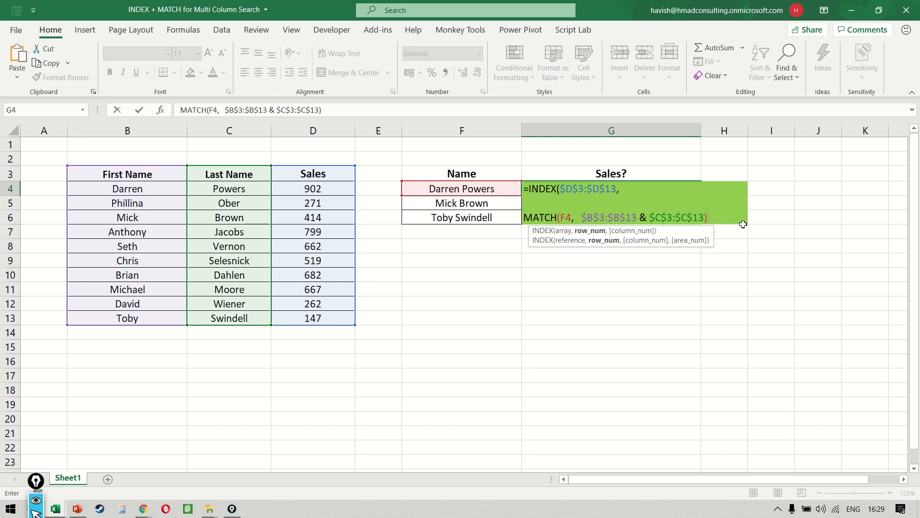
- Commit the INDEX and MATCH formula in G4, accepting the proposed correction for the missing parenthesis
left_click_drag(562, 188, 628, 187)
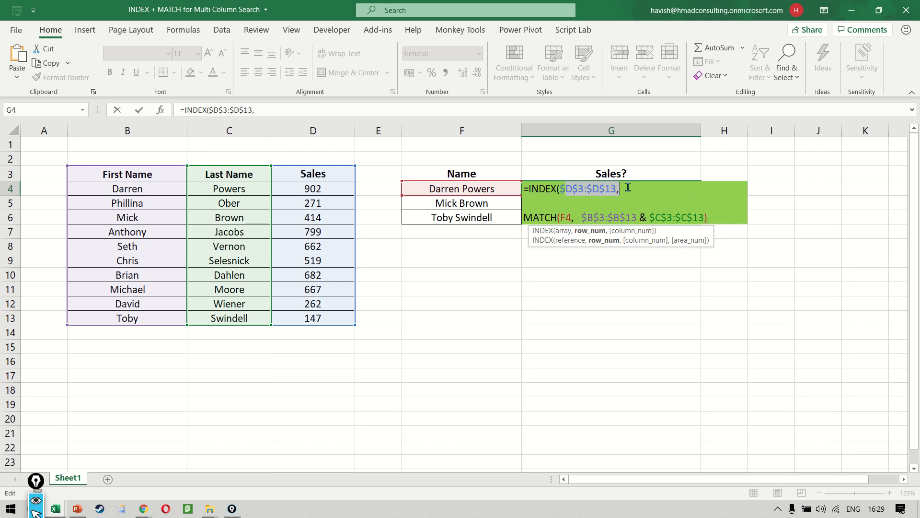
left_click(741, 217)
key("Return")
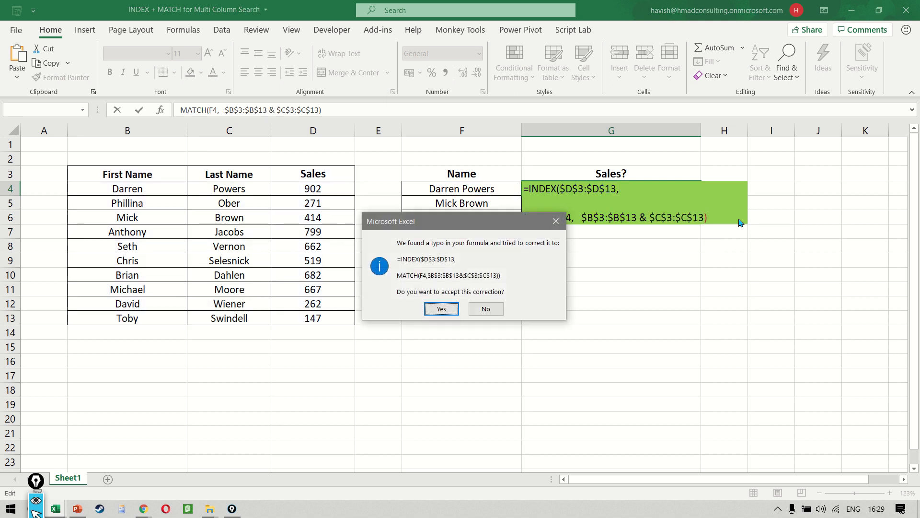
key("Return")
- Fill the formula from G4 down through G6
key("Up")
key("shift+Down")
key("shift+Down")
key("ctrl+d")
key("Down")
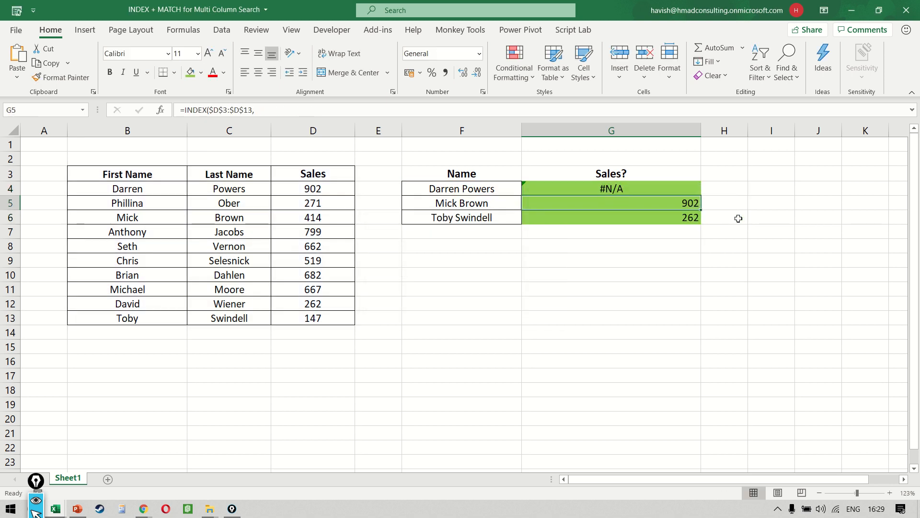
- Space out the MATCH lookup array in G4's formula, adding spaces before and after $B$3:$B$13 and after the ampersand
key("Up")
key("F2")
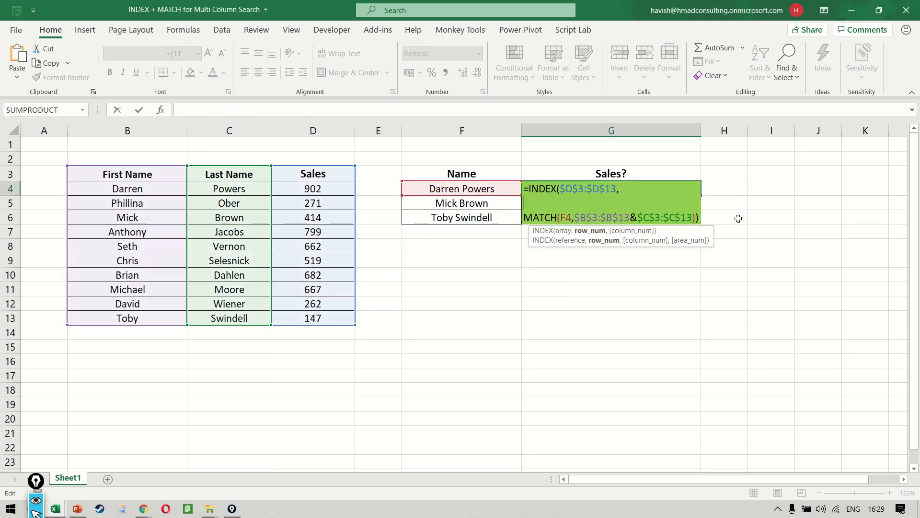
left_click(738, 218)
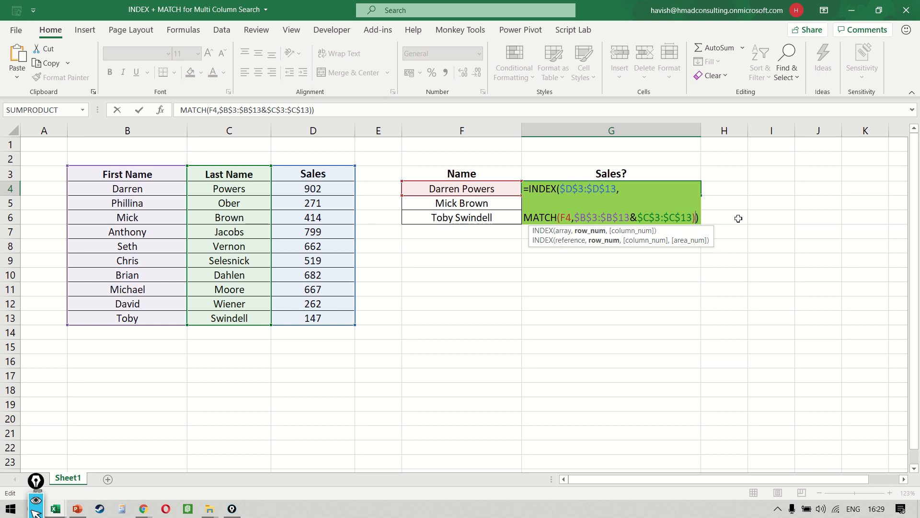
key("Left")
key("Left")
key("Left")
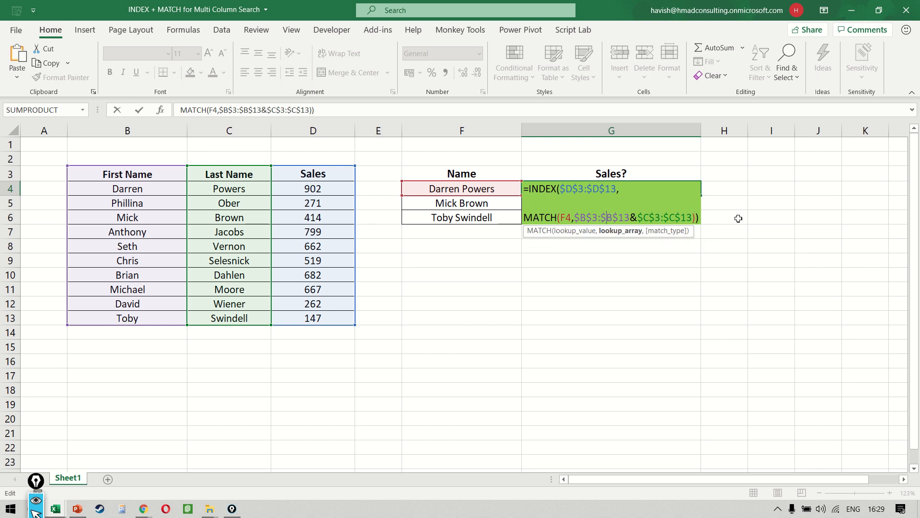
key("Left")
key("Left")
key("Left")
key("BackSpace")
key("Right")
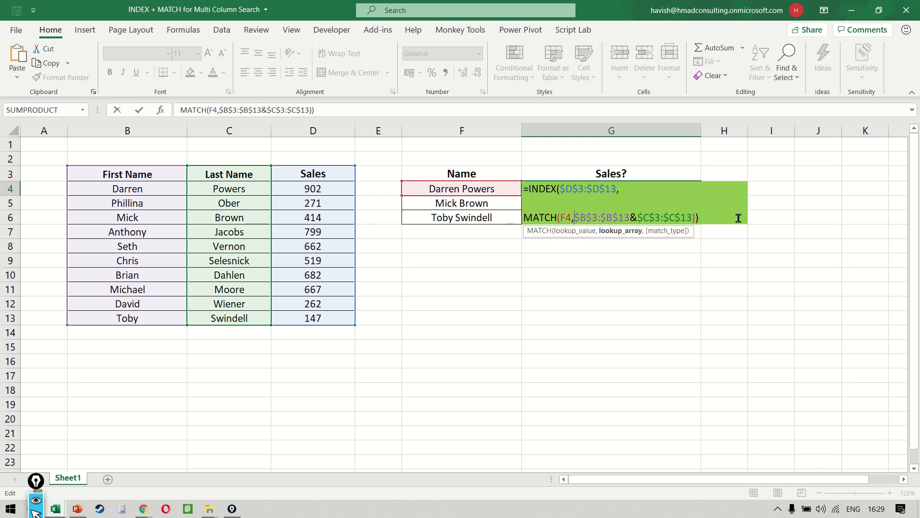
key("Right")
key("Right")
key("Right")
key("Right")
key("Right")
key("Right")
key("Right")
key("Right")
key("Right")
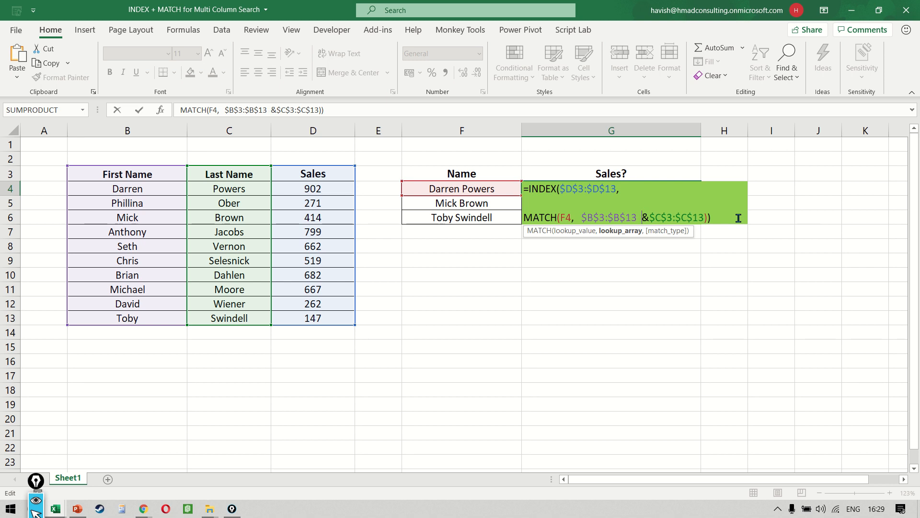
key("Right")
key("Right")
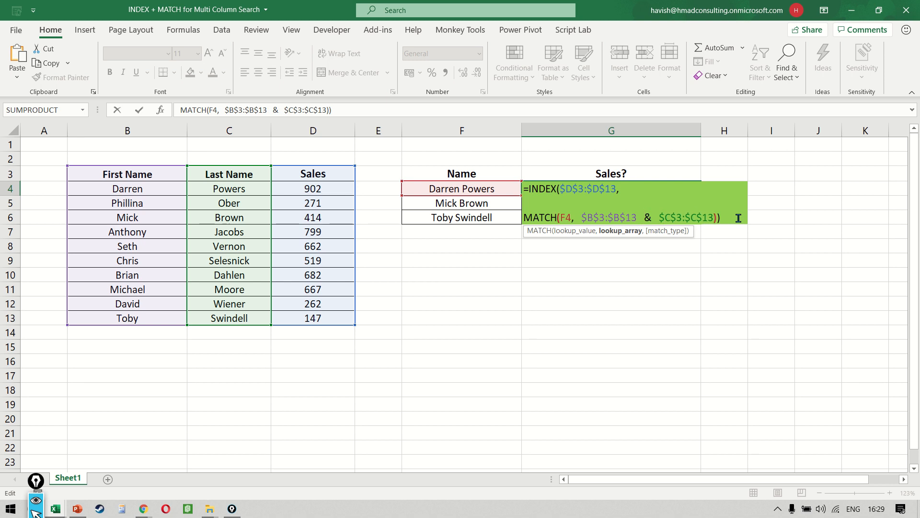
- Add 0 (exact match) as the match type of the MATCH function and commit the formula in G4
key("Right")
key("Left")
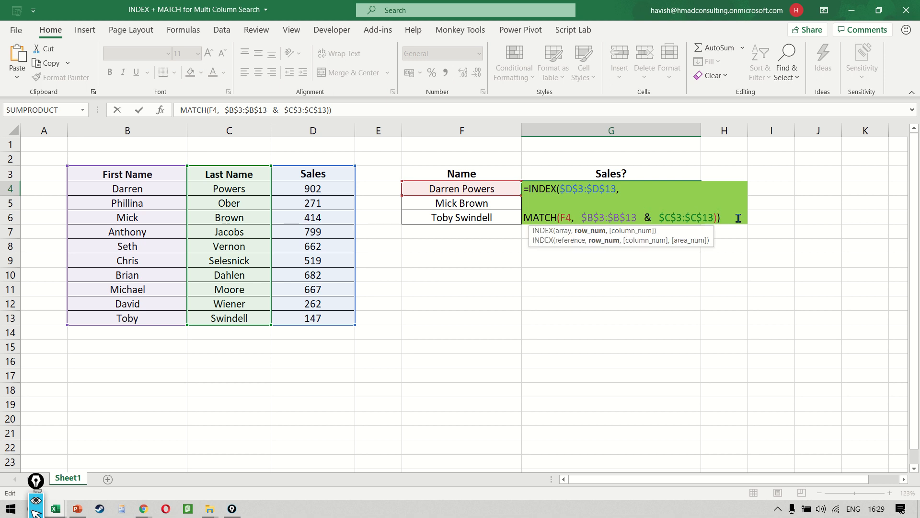
key("Left")
type(",")
key("Left")
key("Left")
key("Left")
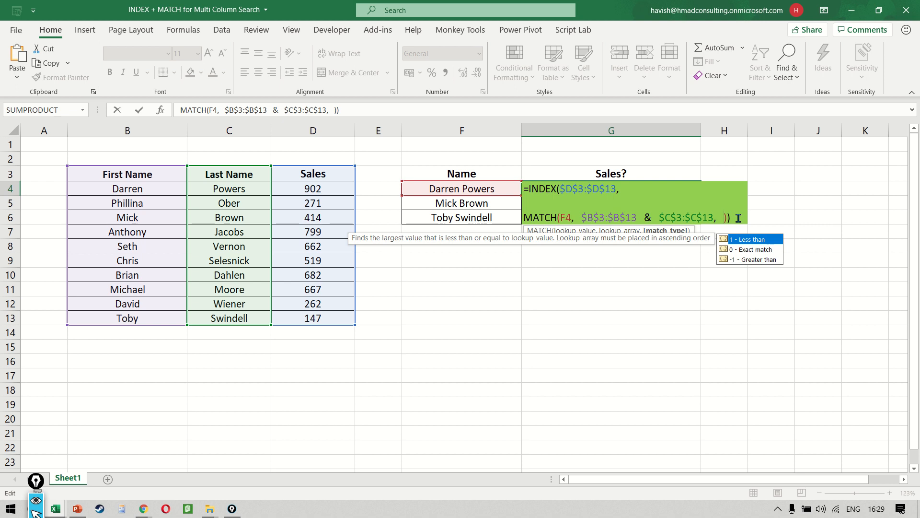
key("Down")
key("Tab")
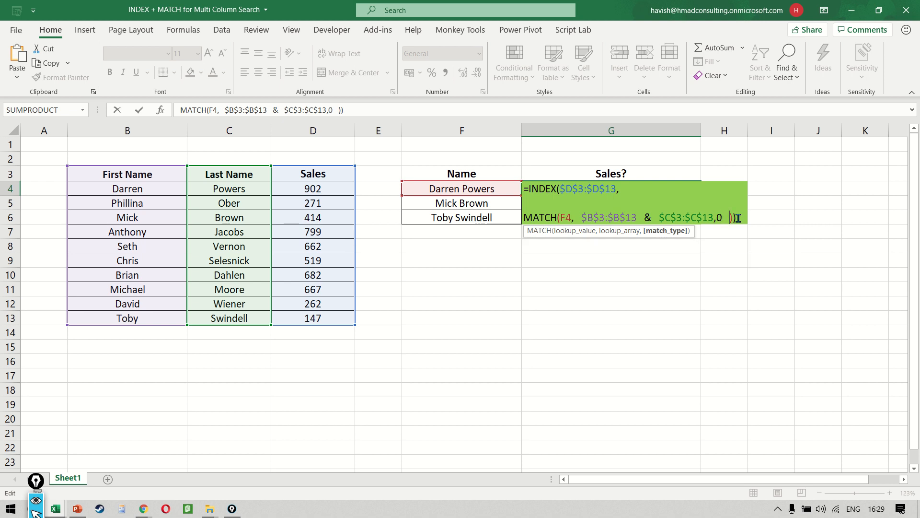
key("Delete")
key("Delete")
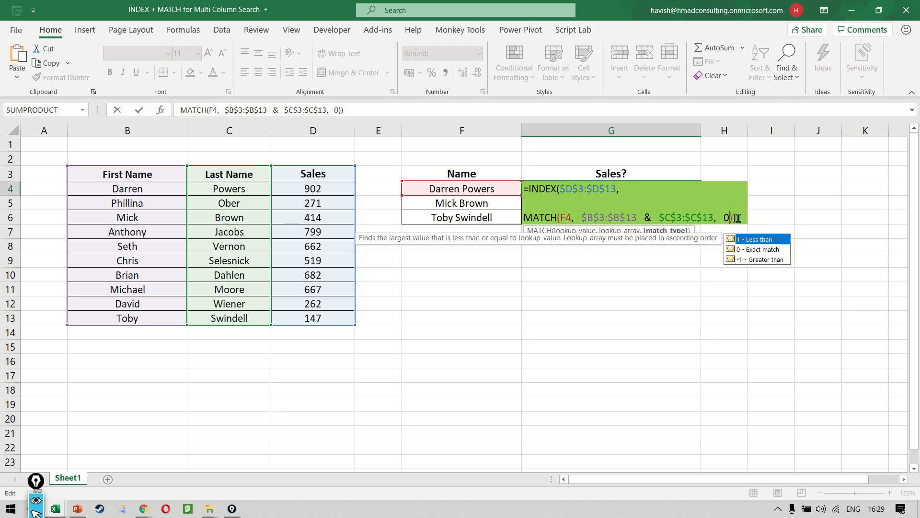
key("Return")
- Fill the exact-match formula from G4 down through G6
key("Up")
key("shift+Down")
key("shift+Down")
key("ctrl+d")
key("Down")
key("Up")
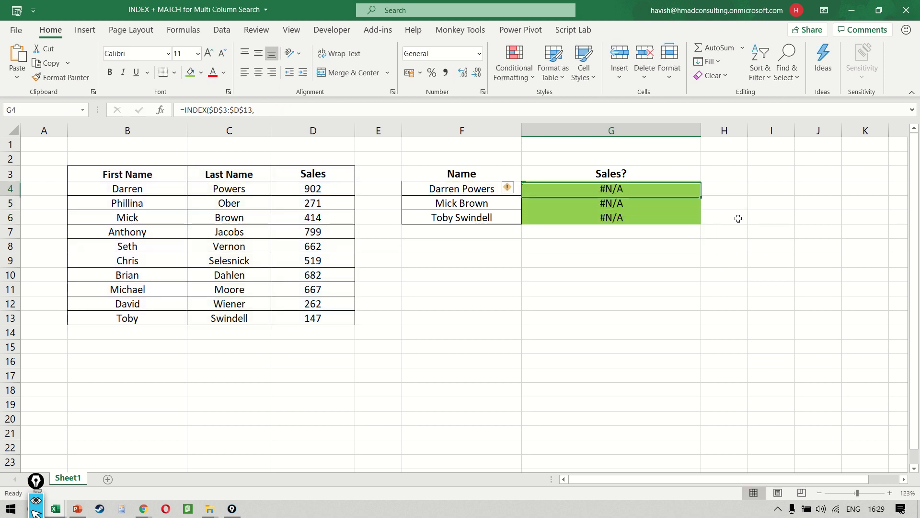
- Evaluate G4's formula step by step, examining how the MATCH lookup value compares with the combined names
key("F2")
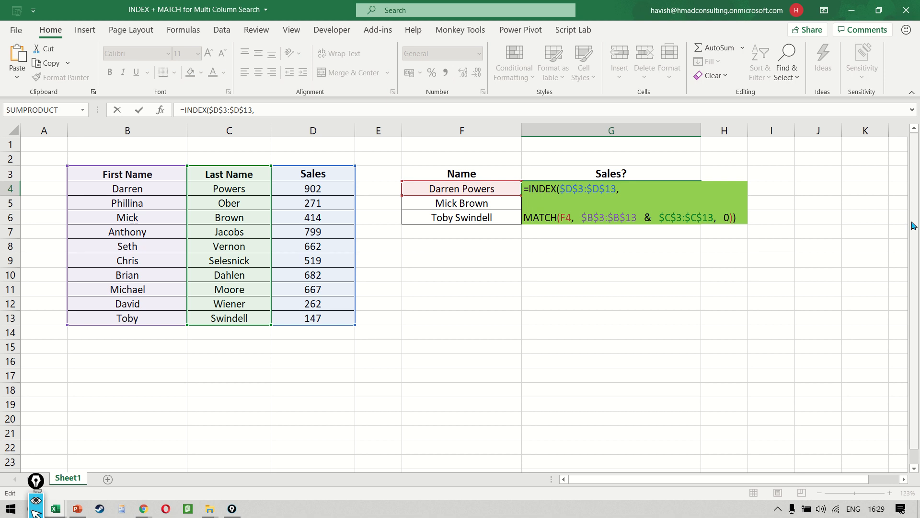
key("Escape")
key("alt+m")
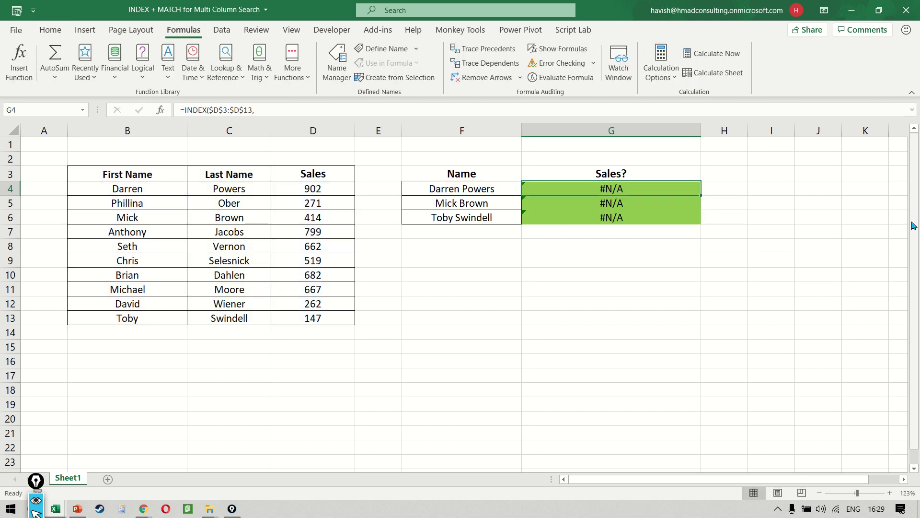
key("v")
key("Return")
key("Return")
key("Return")
key("Return")
key("Return")
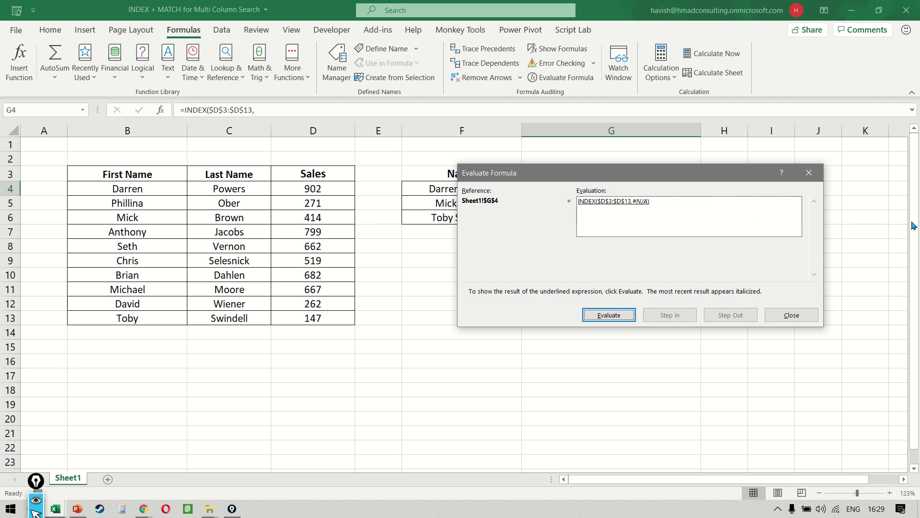
key("Return")
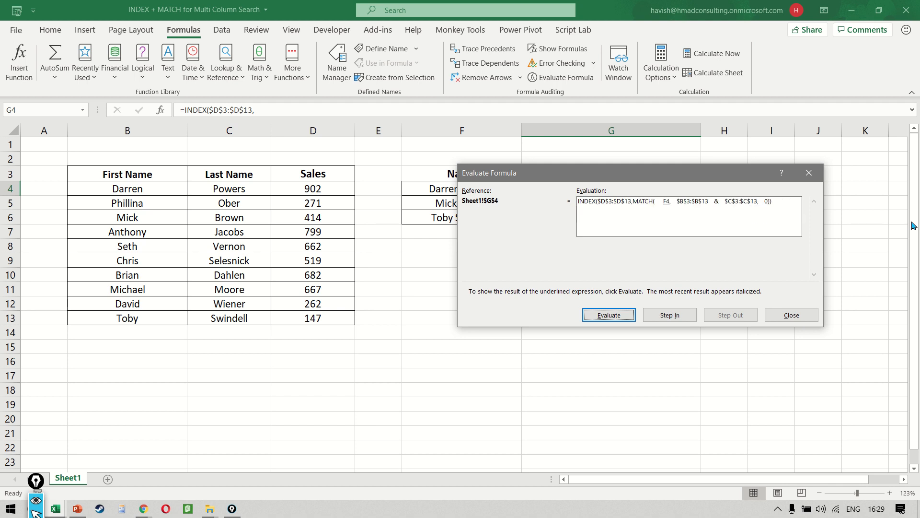
key("Return")
key("Return")
key("Return")
key("Return")
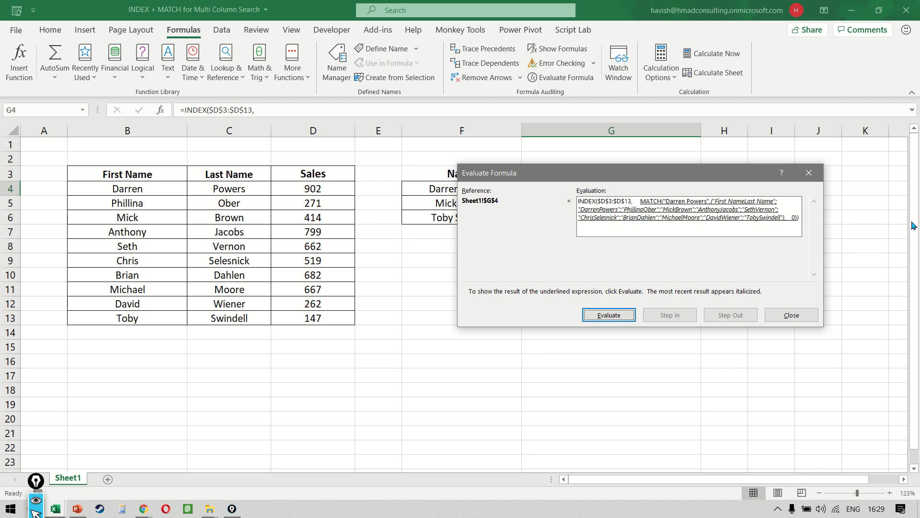
key("Escape")
- Insert a space string " " joined with & before $C$3:$C$13 in G4's MATCH lookup array and commit the formula
key("F2")
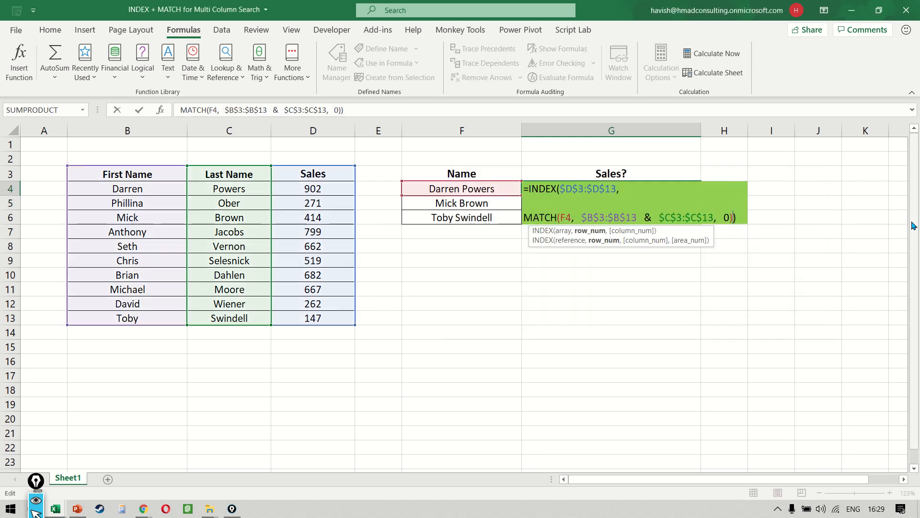
key("Left")
key("Left")
key("Left")
key("Left")
key("Left")
key("Left")
key("Left")
key("Left")
key("Left")
key("Left")
key("Left")
key("Left")
key("Left")
key("Left")
key("Left")
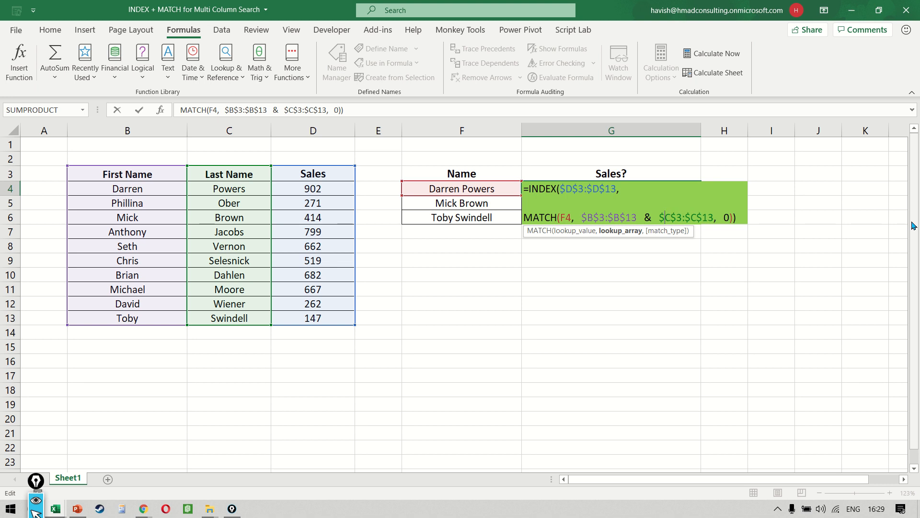
type("\" \" ")
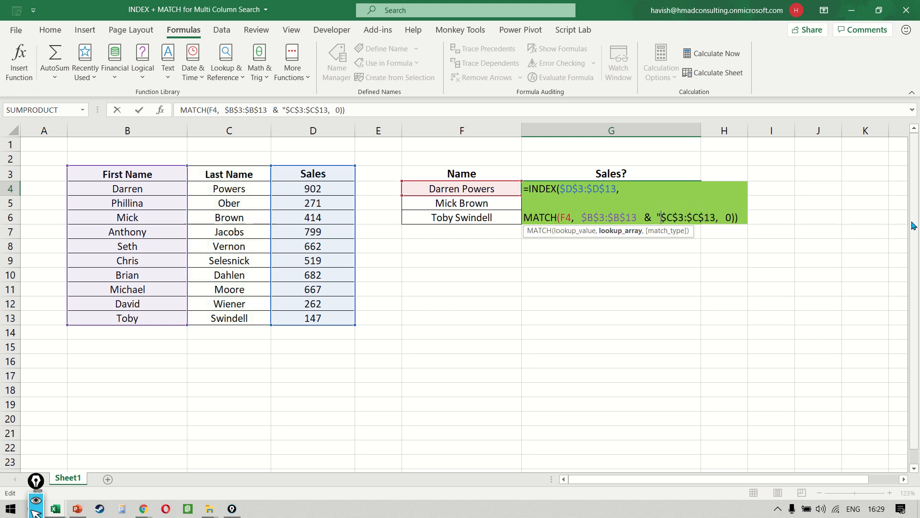
type("&")
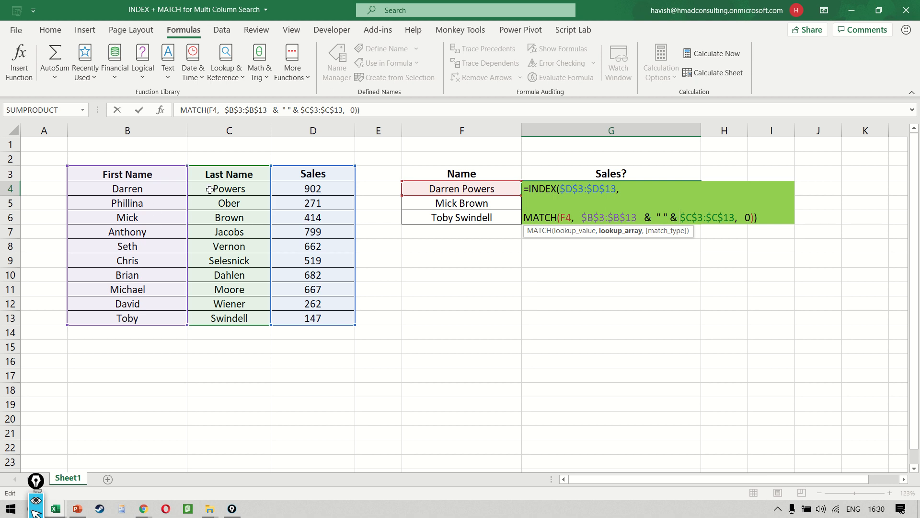
key("Return")
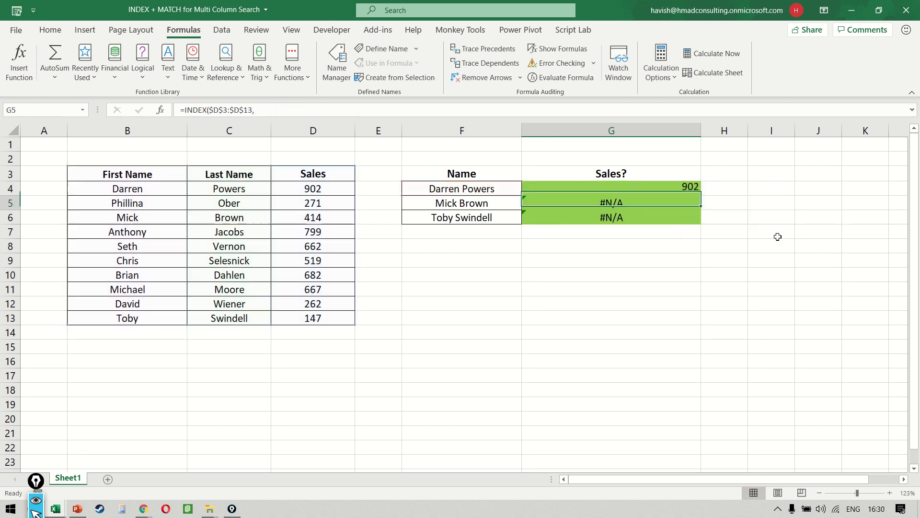
- Fill the formula with the space separator from G4 down through G6
key("Up")
key("shift+Down")
key("shift+Down")
key("ctrl+d")
key("Down")
key("Up")
key("F2")
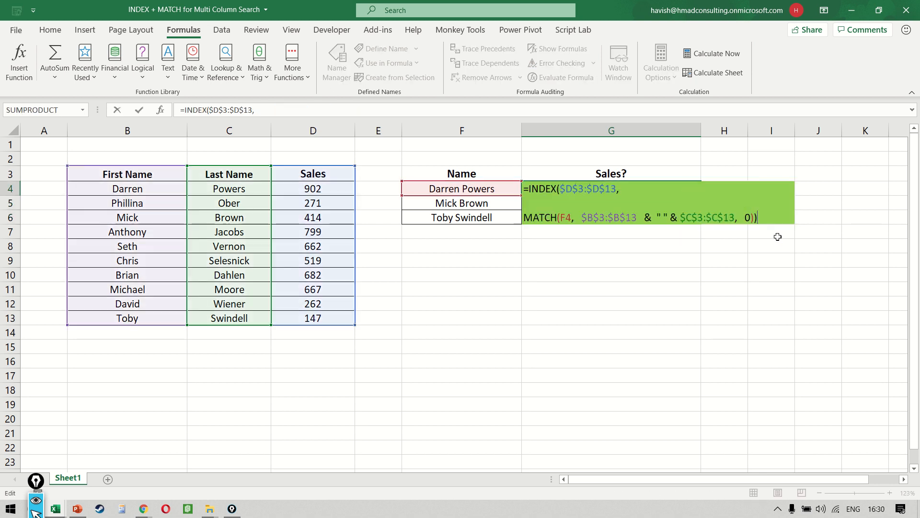
key("Escape")
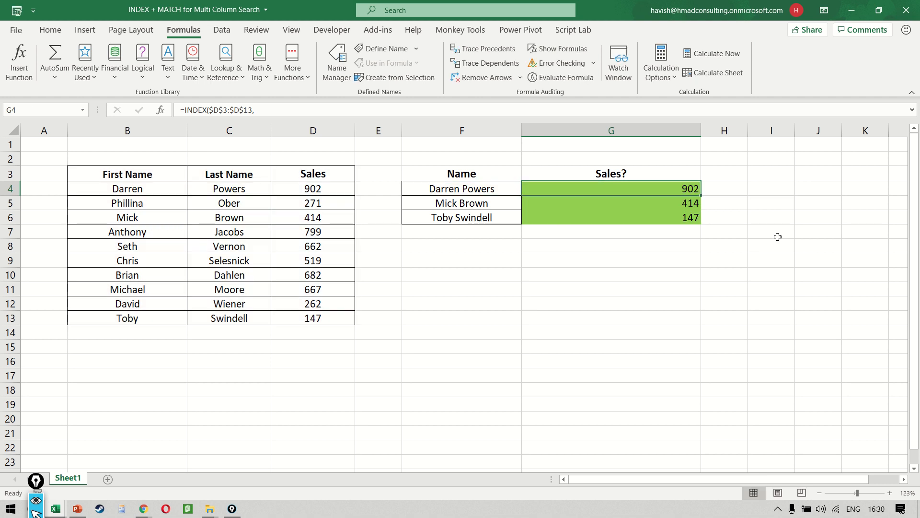
- Examine the source table B3:D13 and the lookup value, lookup array and space separator in G4's MATCH function
left_click(505, 189)
left_click_drag(140, 174, 303, 315)
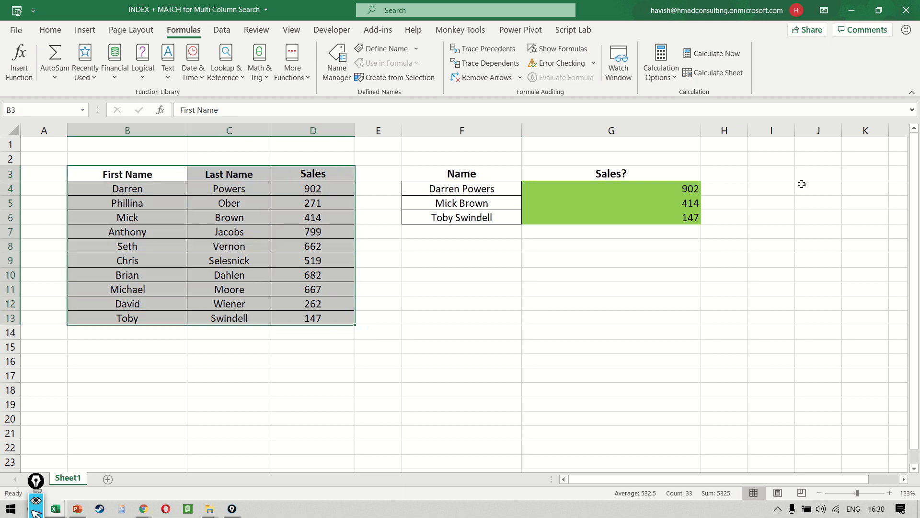
left_click(683, 188)
key("F2")
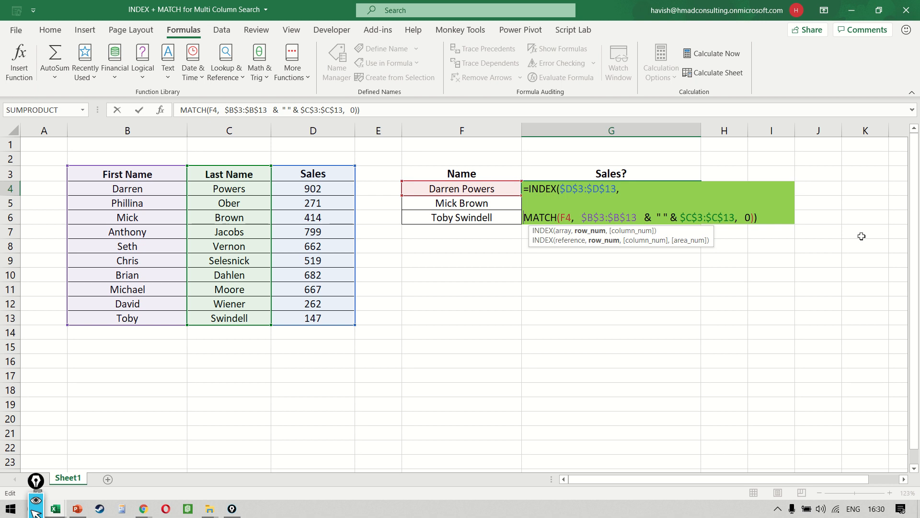
key("Right")
key("shift+Right")
key("shift+Right")
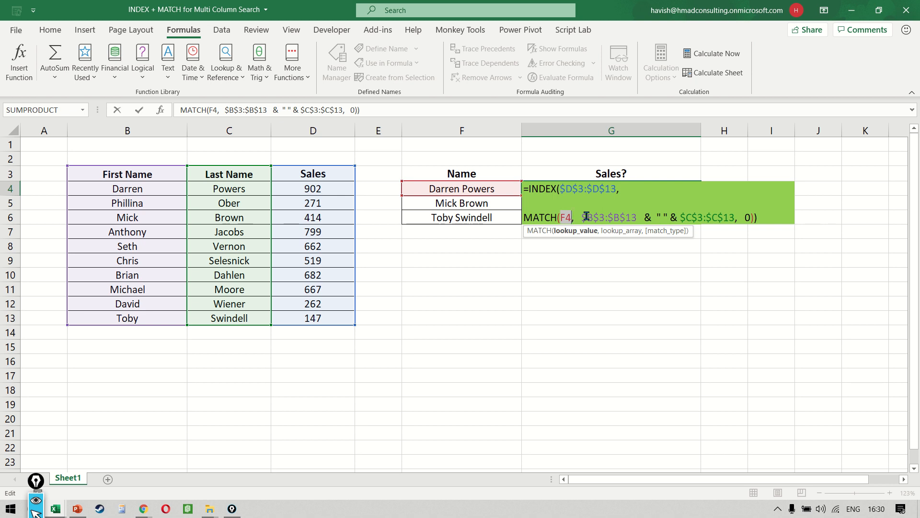
left_click_drag(586, 216, 741, 217)
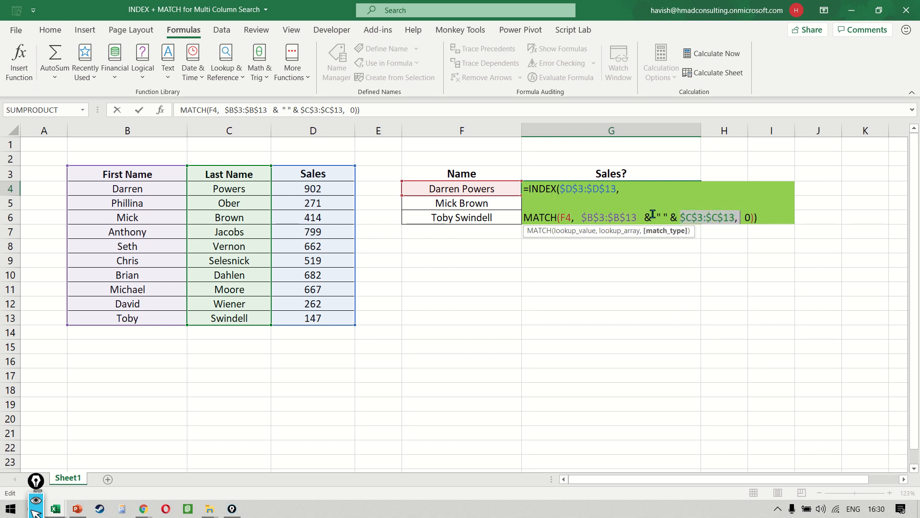
left_click_drag(652, 217, 687, 217)
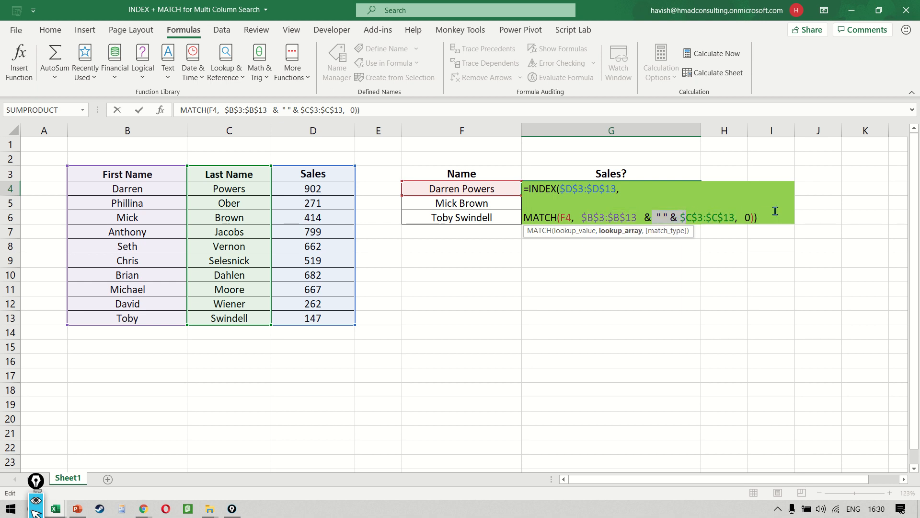
key("shift+Left")
key("ctrl+Return")
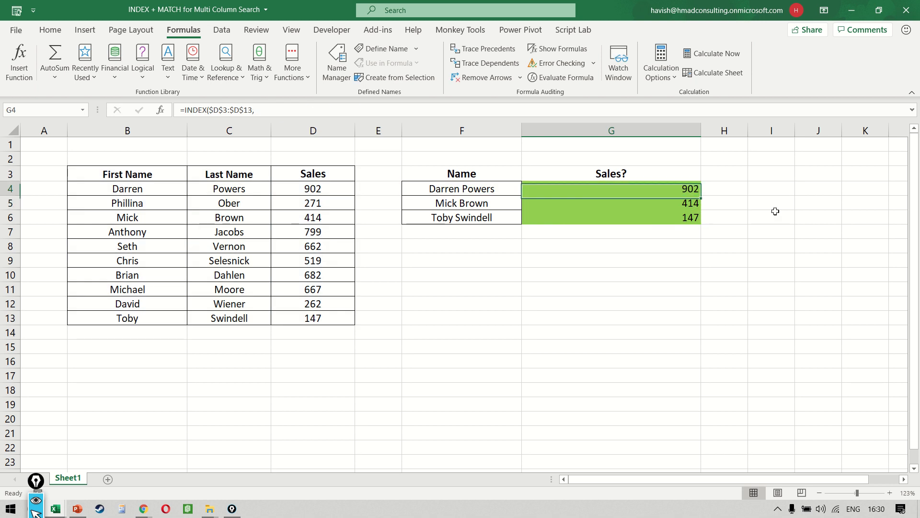
- Review the INDEX array $D$3:$D$13 and the combined first and last name lookup array in G4's formula
key("F2")
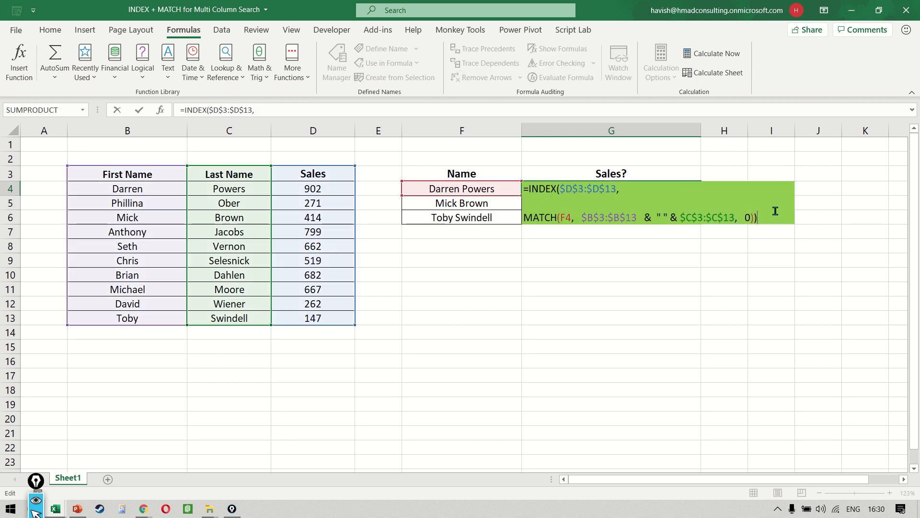
key("Left")
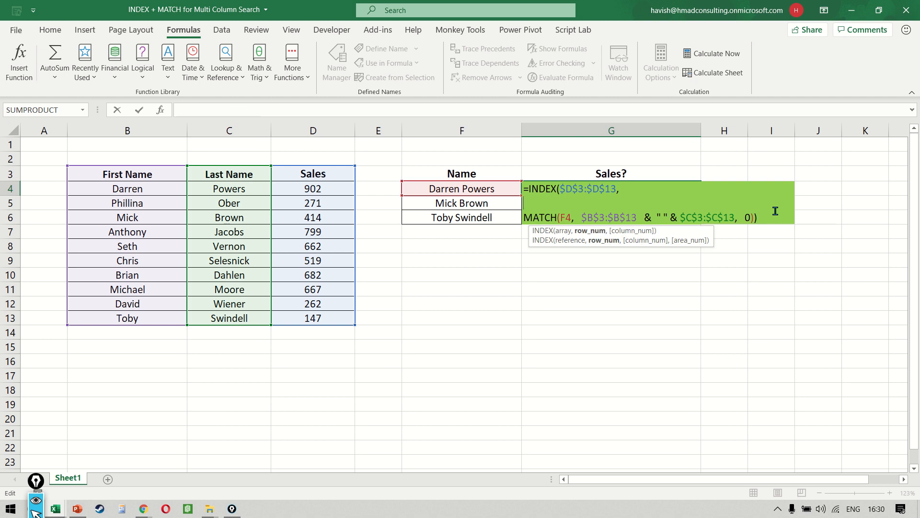
key("shift+Left")
key("shift+Left")
key("shift+Left")
key("shift+Left")
key("shift+Left")
key("shift+Left")
key("shift+Left")
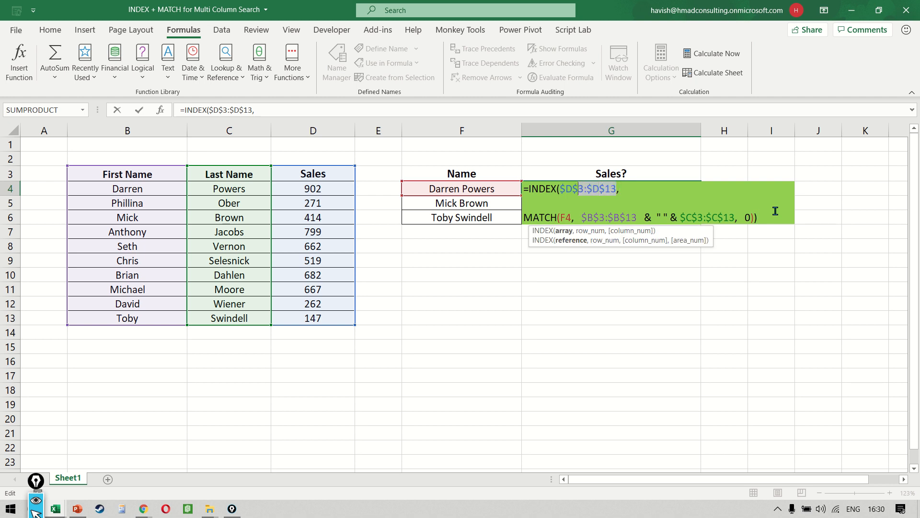
key("Down")
key("Down")
key("Down")
key("Up")
key("Down")
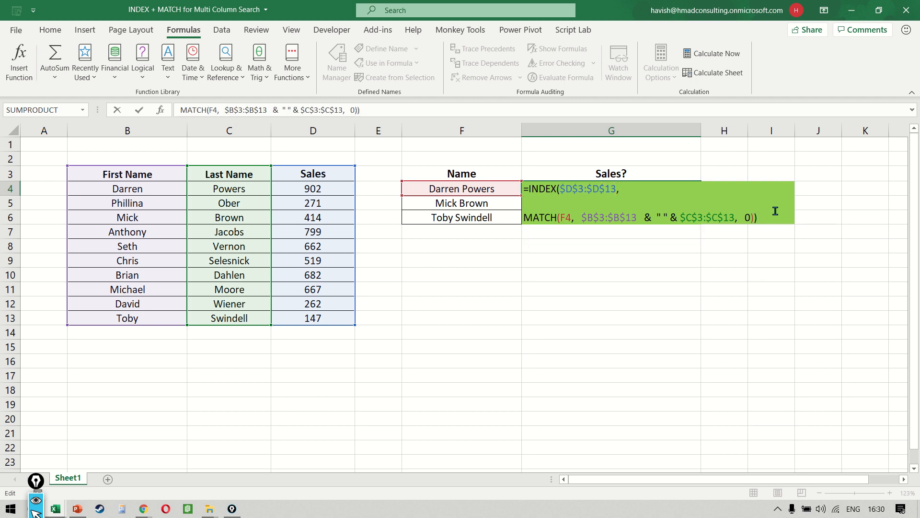
left_click_drag(583, 218, 735, 220)
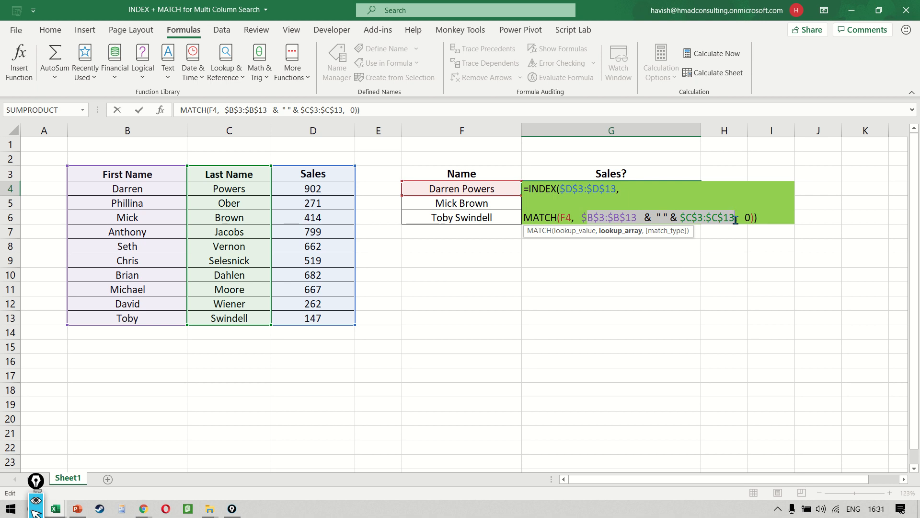
key("Return")
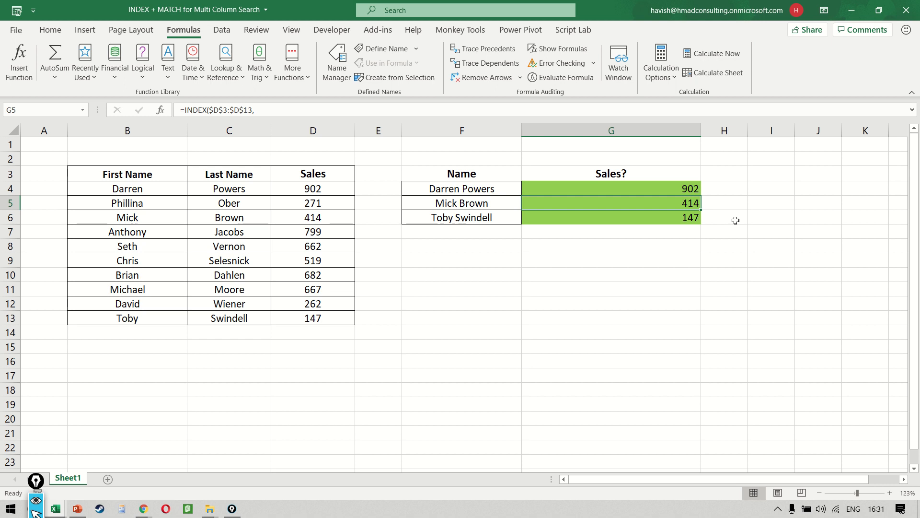